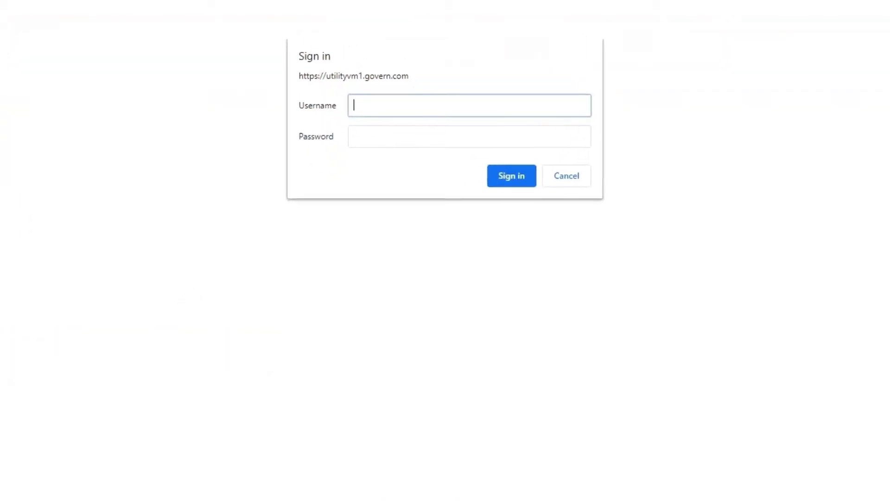
Step: Sign in to Threat Manager with the admin username and password
text(workadmin)
key(Tab)
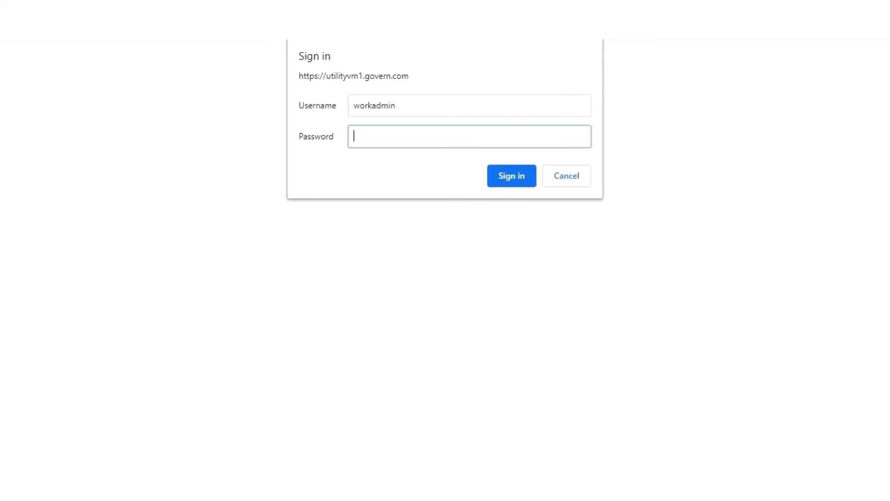
text(•••••••••)
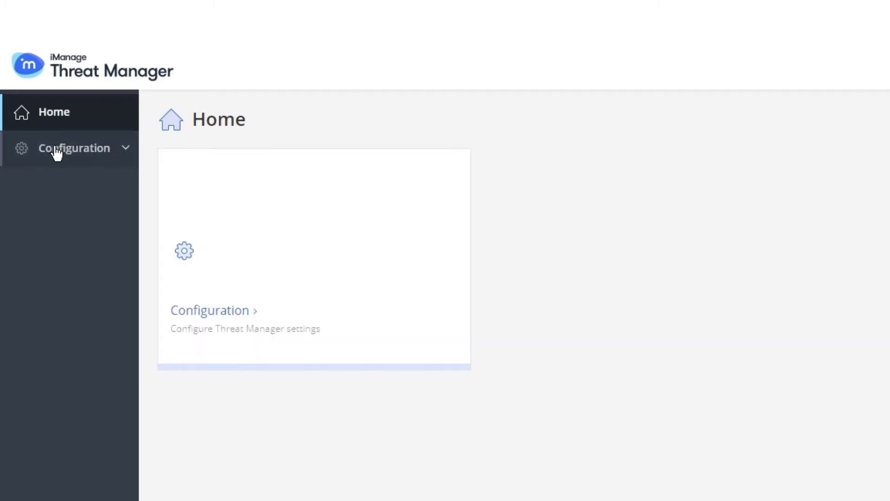
Step: On the Roles page, filter for the admin user and show the roles it holds
click(55, 150)
click(54, 220)
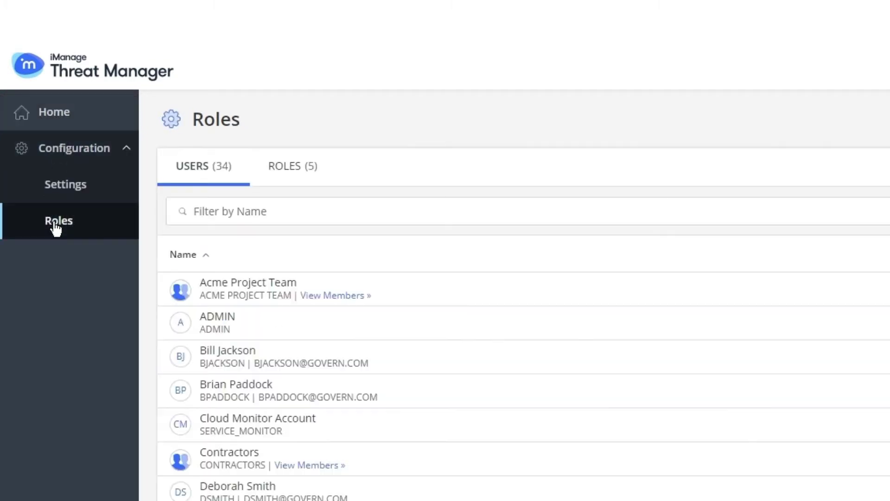
click(218, 211)
text(workadmi)
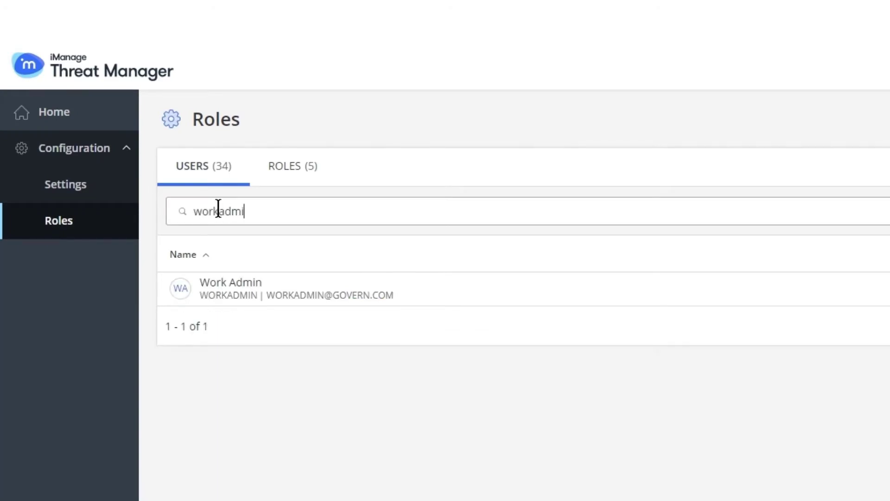
text(n)
click(235, 290)
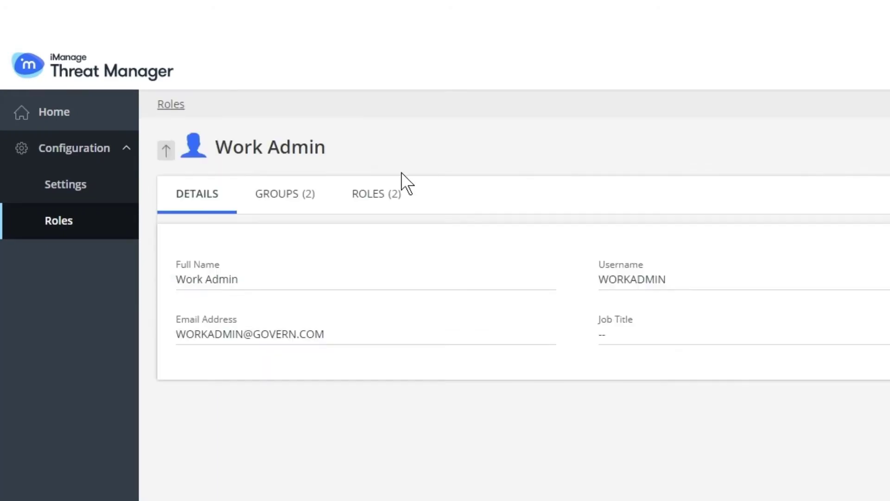
click(378, 194)
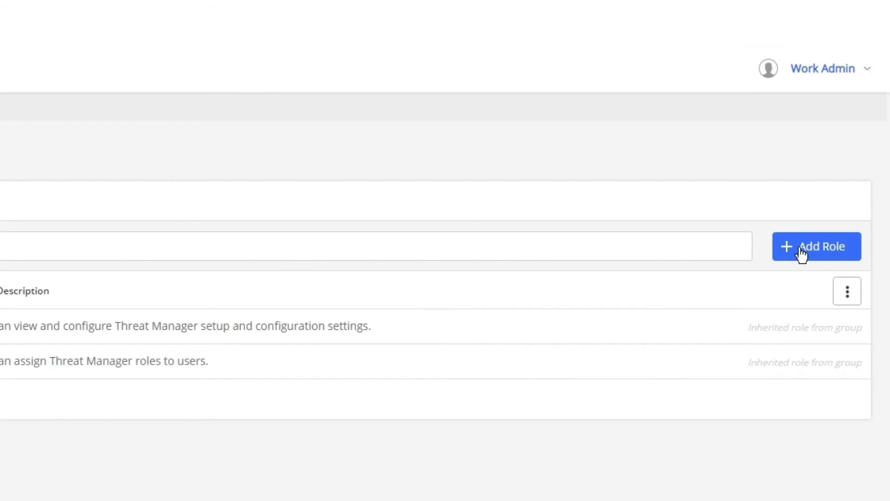
Step: Add the Rule Editor and Investigator roles to the admin user, then return to the user list
click(801, 254)
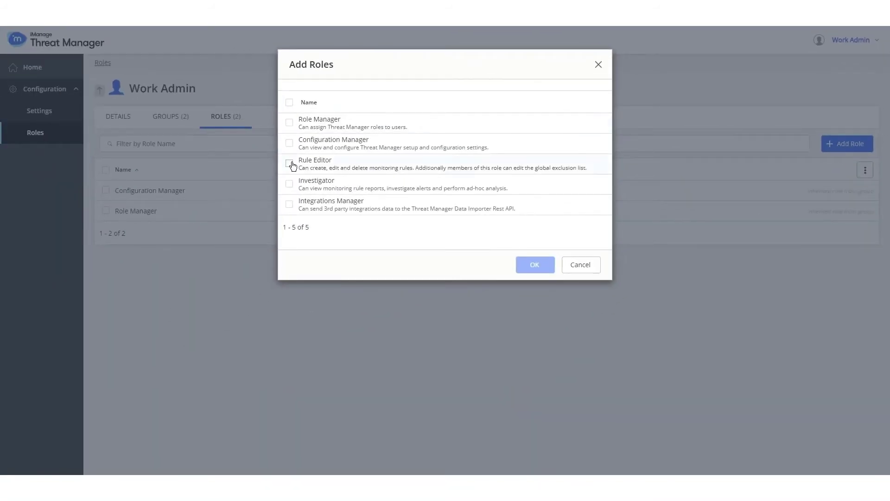
click(289, 163)
click(289, 184)
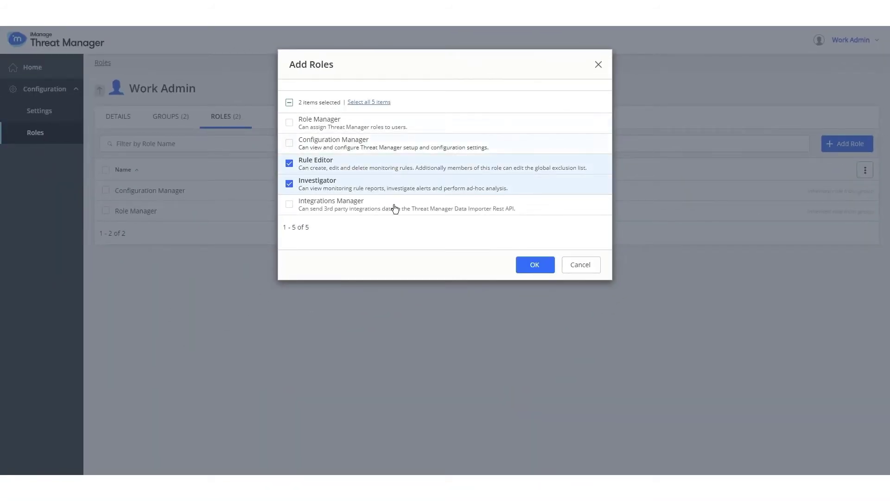
click(534, 266)
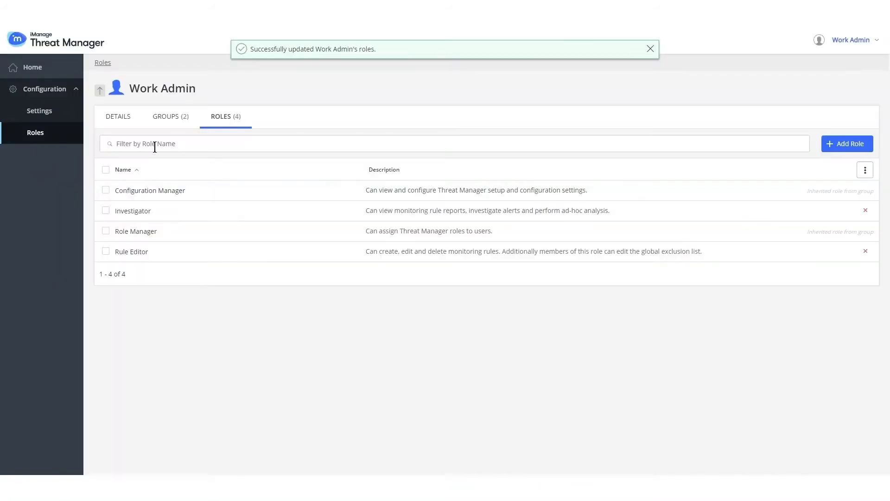
click(104, 64)
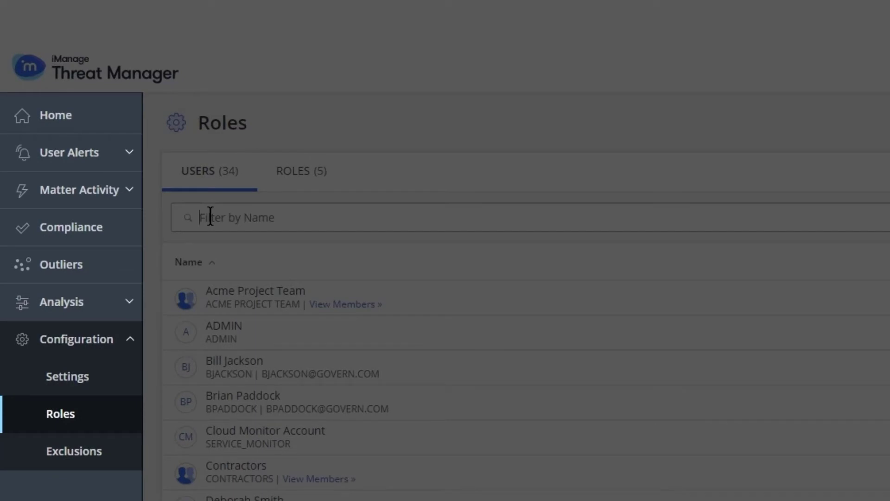
Step: Filter for the second staff user and add the Investigator, Rule Editor and Role Manager roles
text(bill)
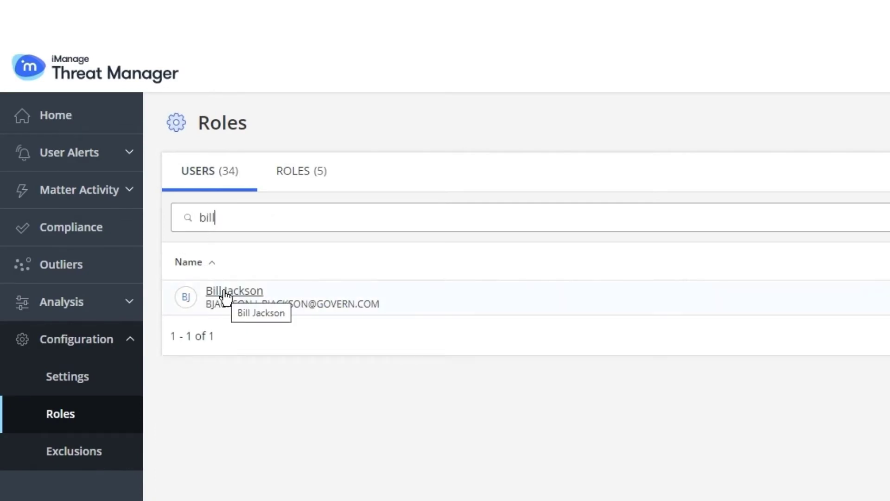
click(223, 295)
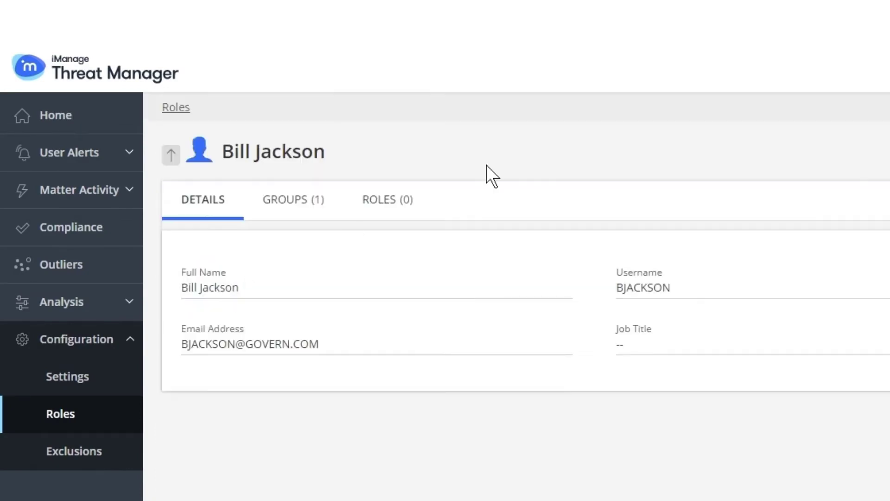
click(393, 206)
click(829, 164)
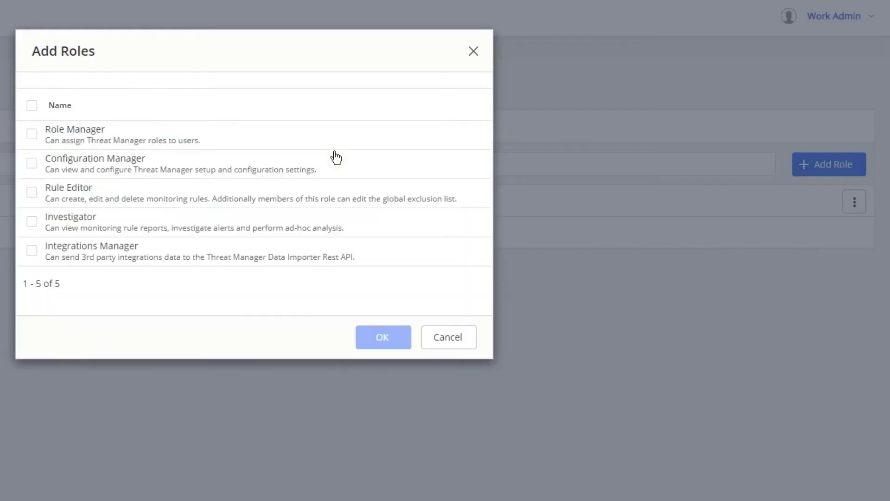
click(32, 221)
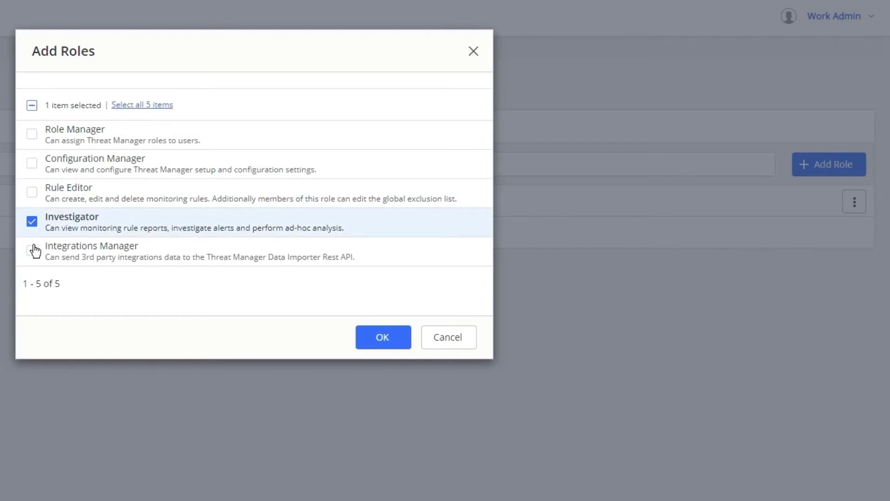
click(32, 192)
click(31, 134)
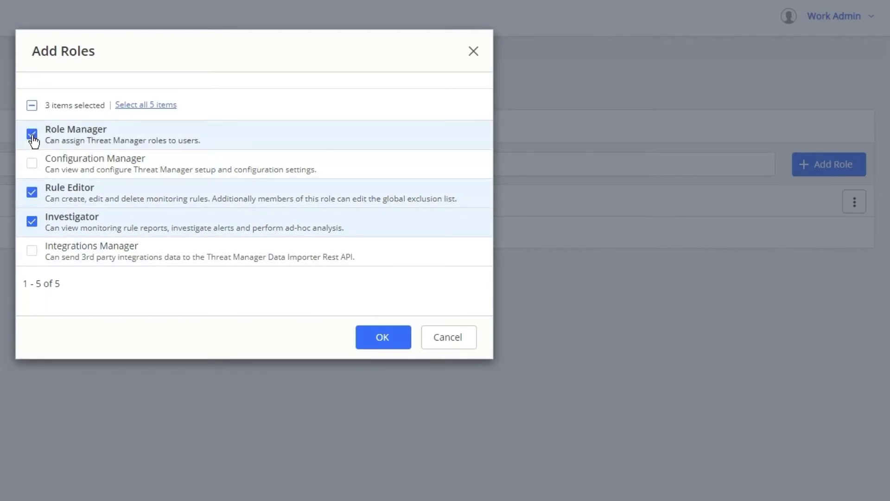
click(383, 337)
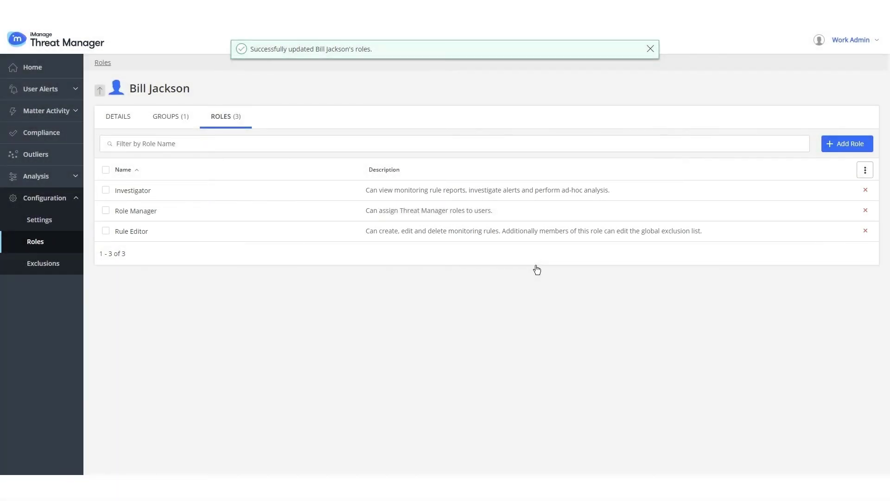
Step: Set and save the default Time Zone of Users to America/Chicago
click(57, 220)
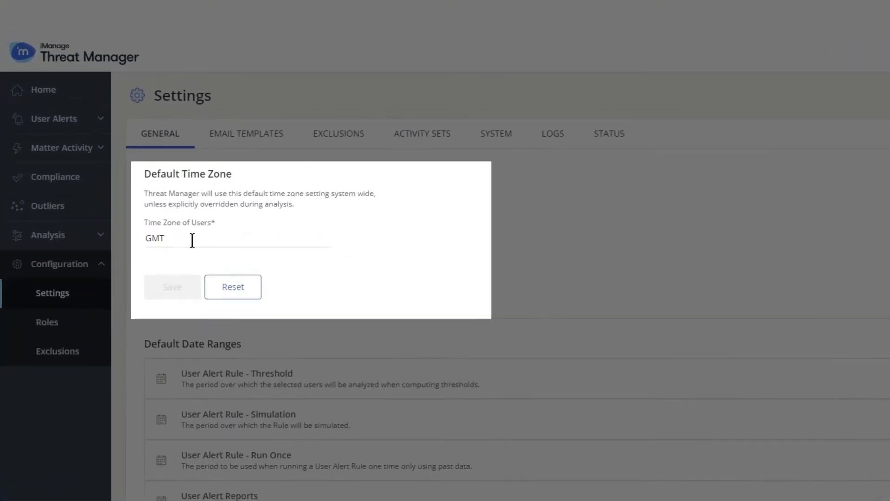
click(141, 197)
text(Chica)
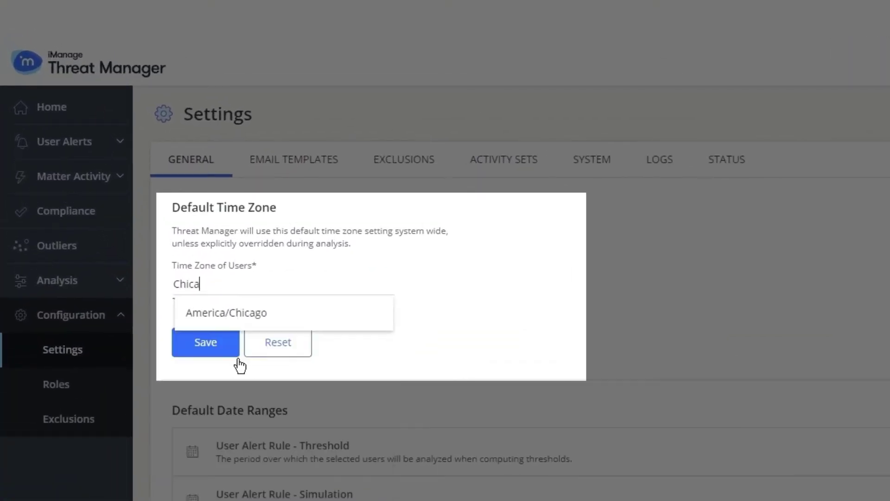
click(248, 315)
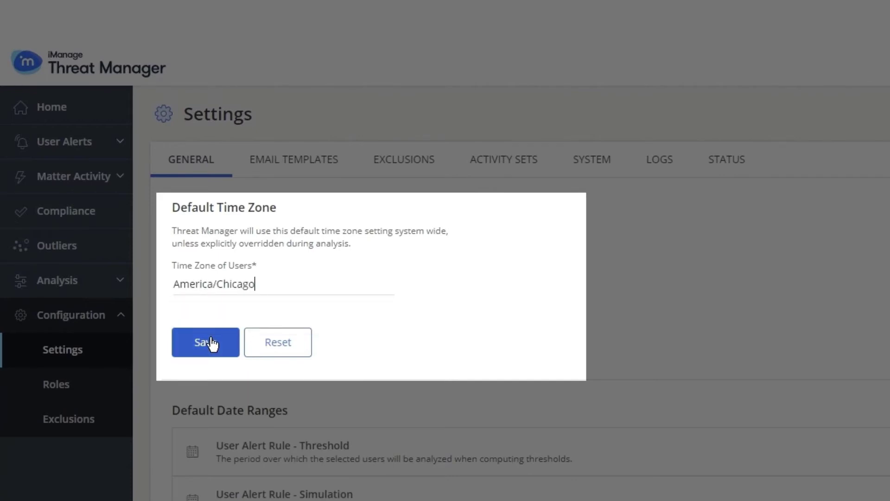
click(237, 342)
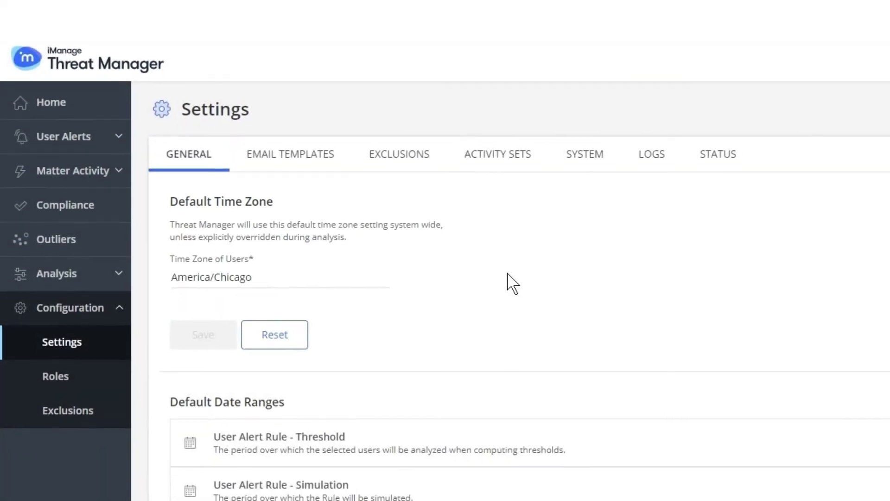
Step: Set the Urgent score threshold to 15 and High to 10, and save
scroll(506, 283, down, 6)
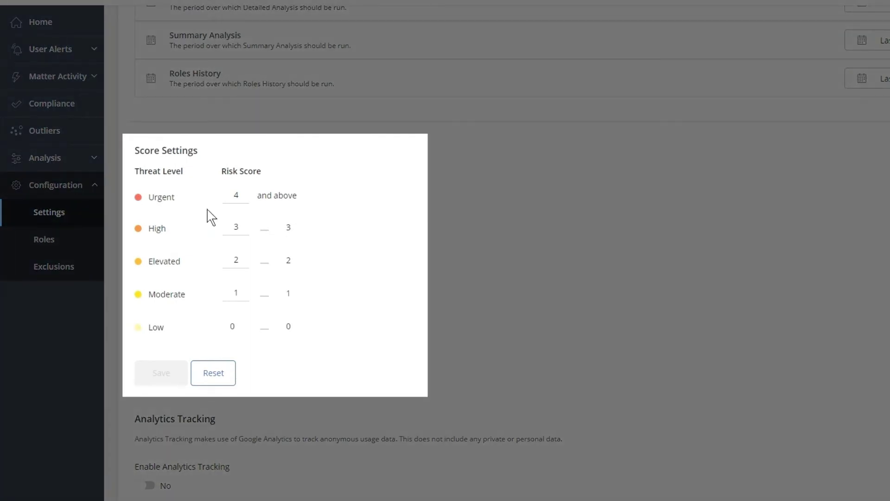
double_click(241, 203)
text(15)
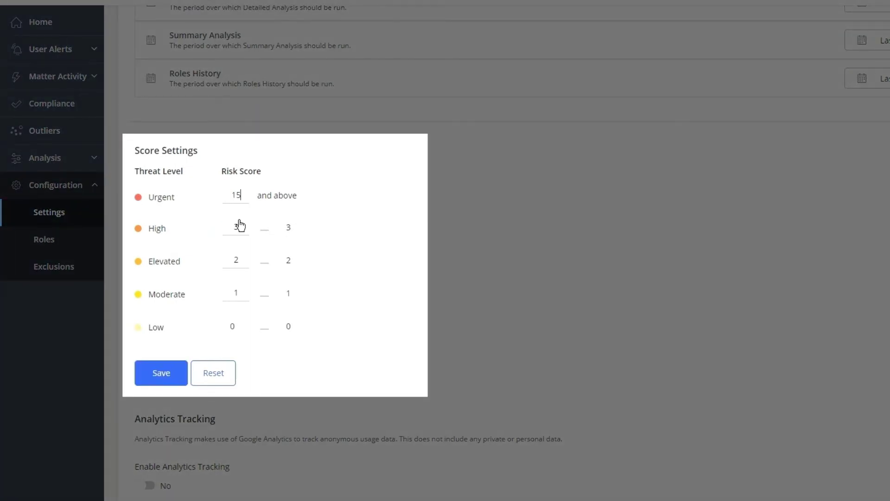
click(238, 226)
text(10)
click(164, 373)
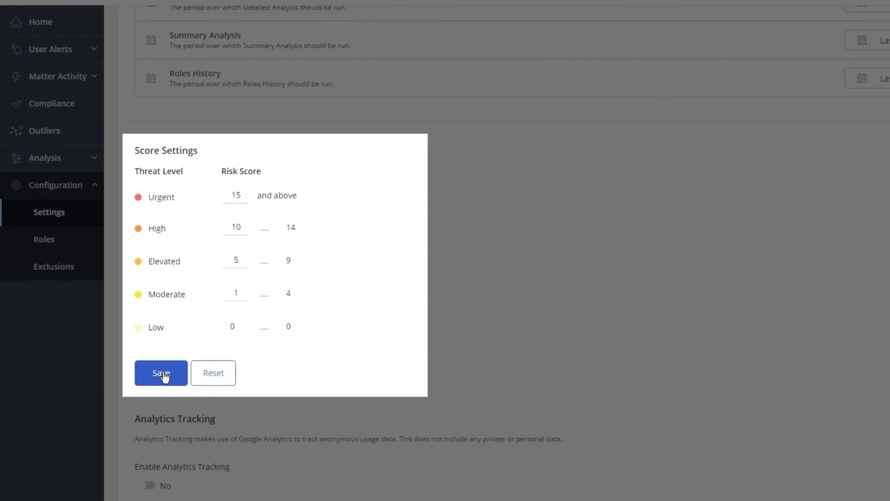
Step: Use the Exclusions page for the admin and service accounts, then go to Outliers
click(50, 267)
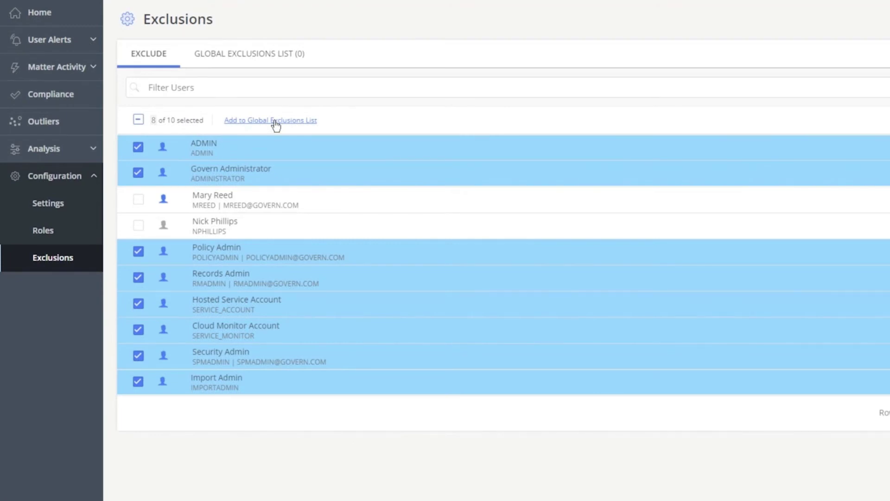
click(44, 121)
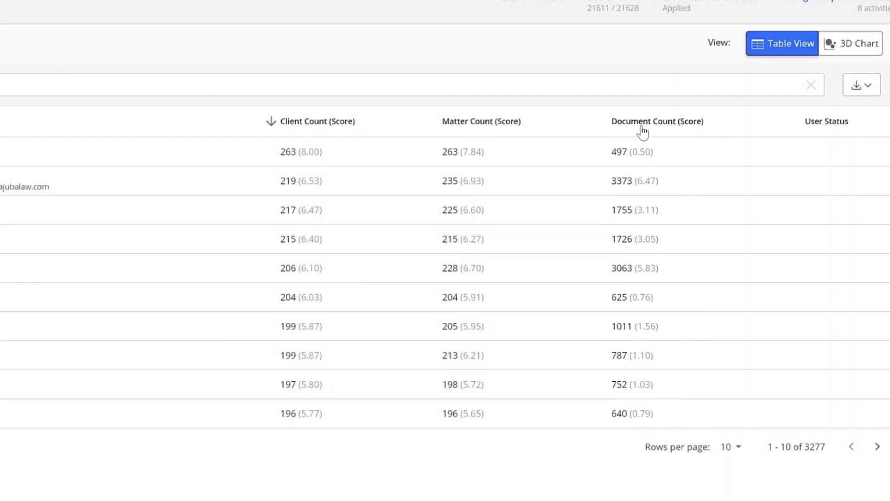
Step: Sort the Outliers table by Document Count, highest first
click(642, 123)
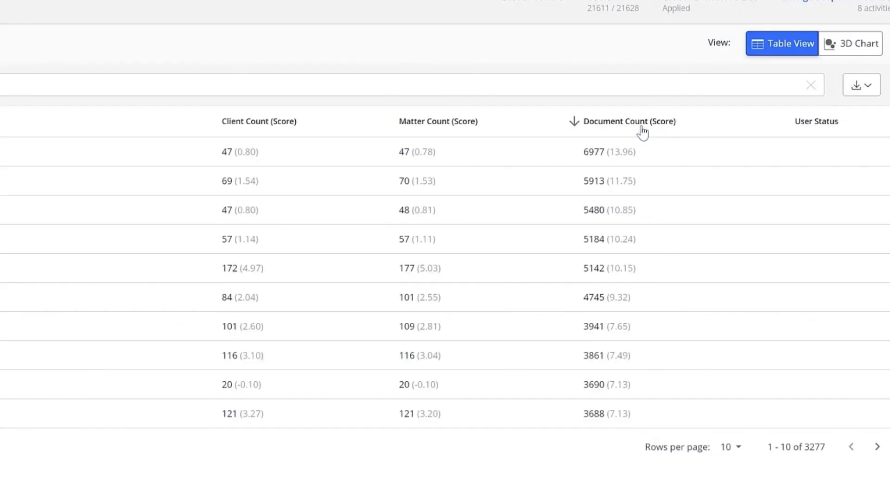